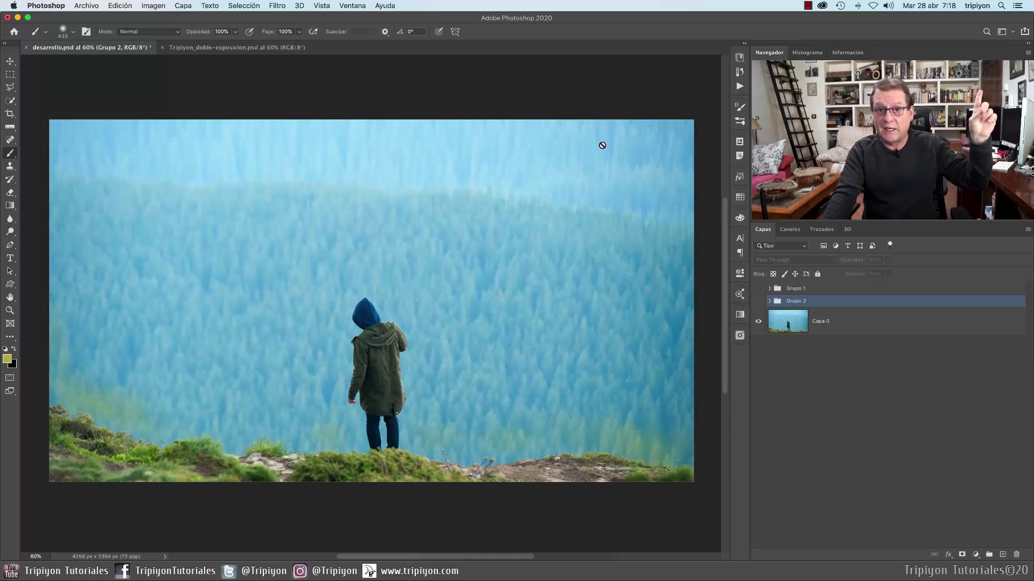
Hide Grupo 1 and Grupo 2, then switch to the Tripiyon_doble-exposicion.psd document.
click(760, 290)
click(759, 289)
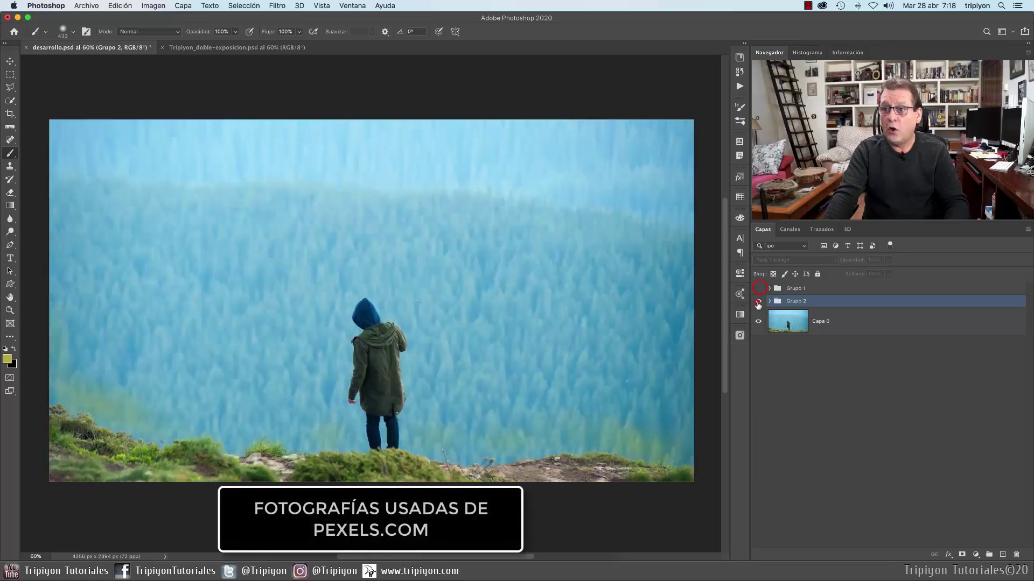
click(758, 302)
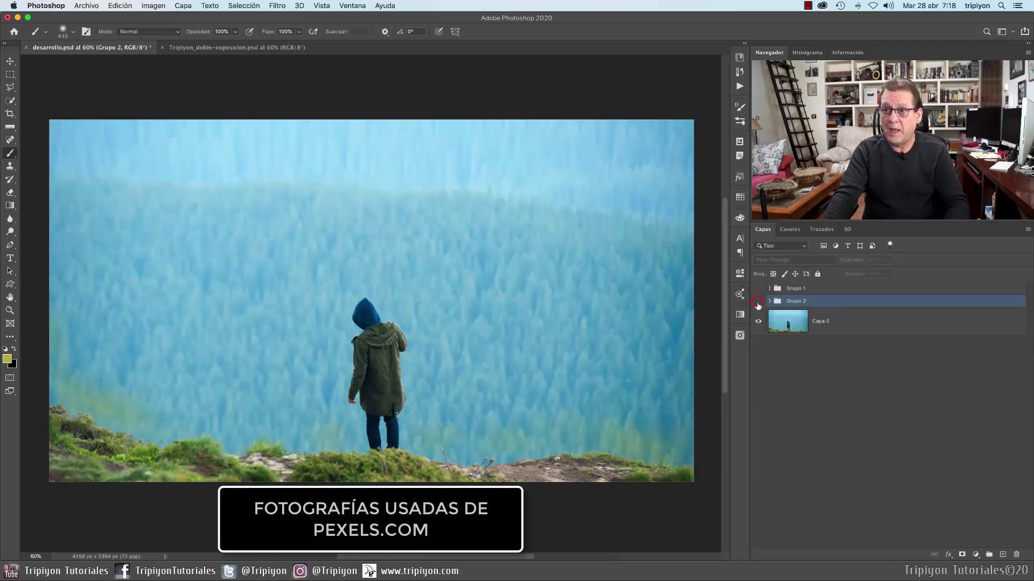
click(237, 47)
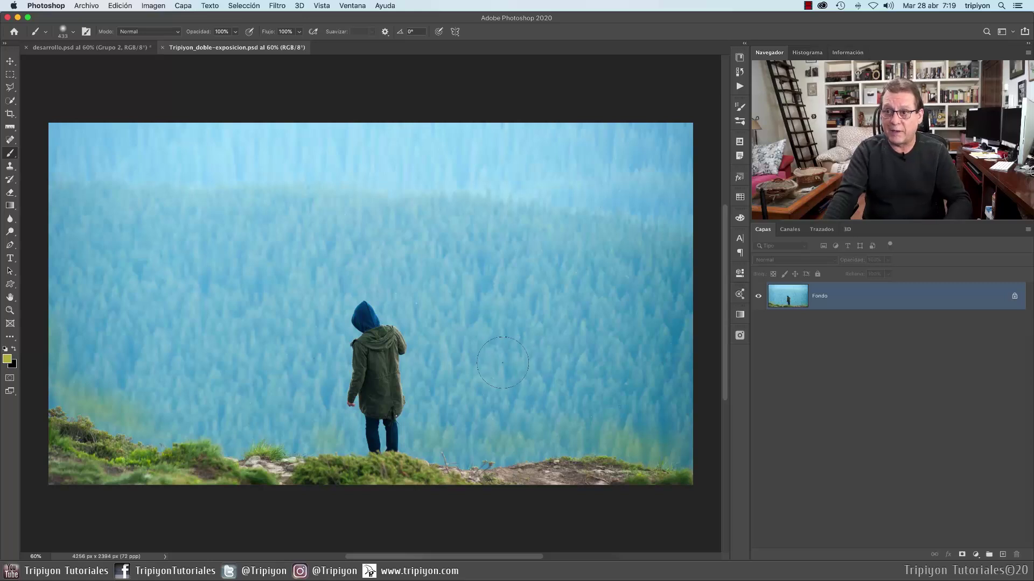
Place gray-tunnel-3449681.jpg as an embedded layer via Archivo > Colocar elemento incrustado.
click(89, 6)
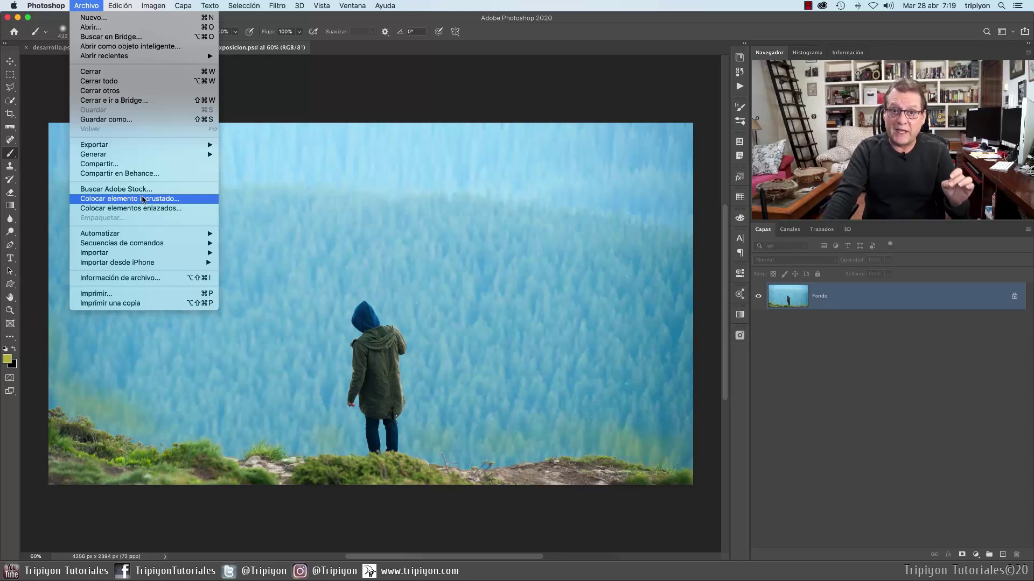
click(144, 200)
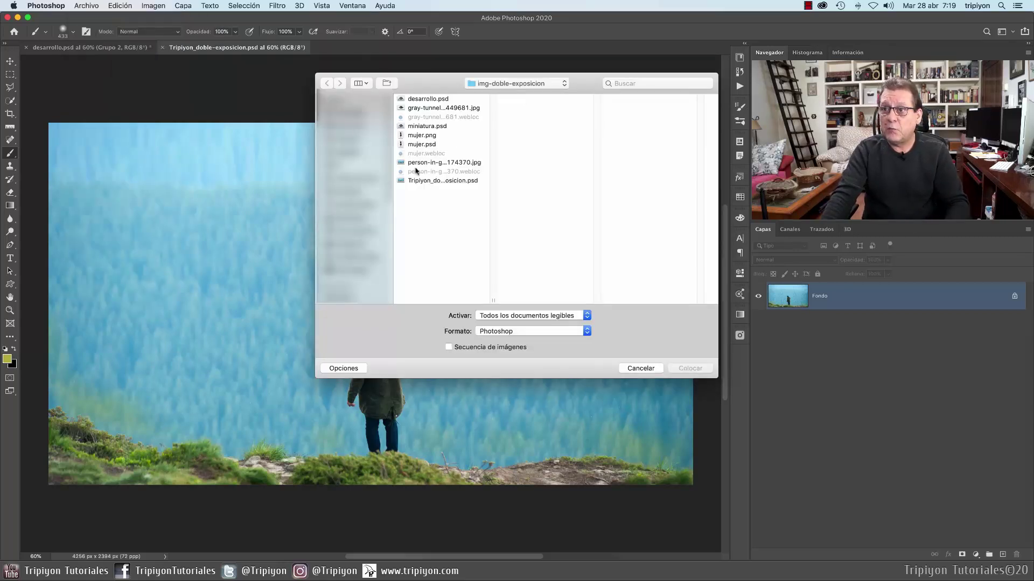
click(443, 109)
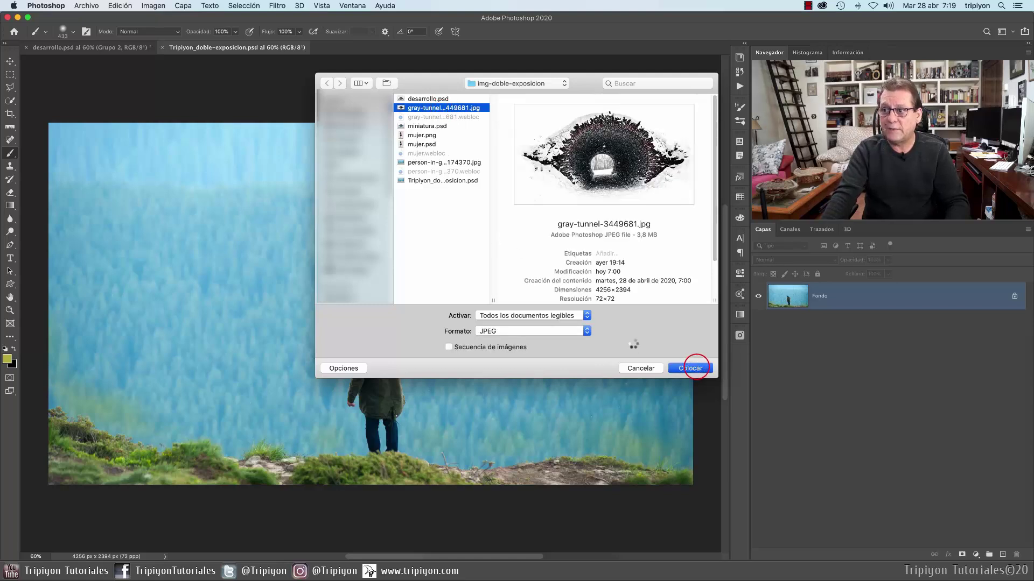
click(690, 368)
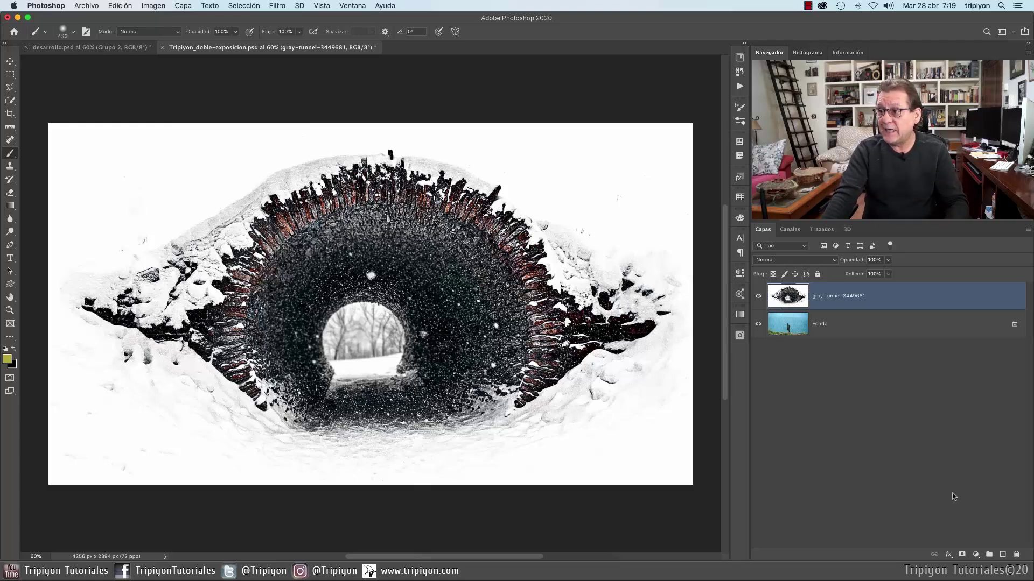
Give the tunnel layer a white mask at 71% opacity and ready a 30% Brush.
click(962, 555)
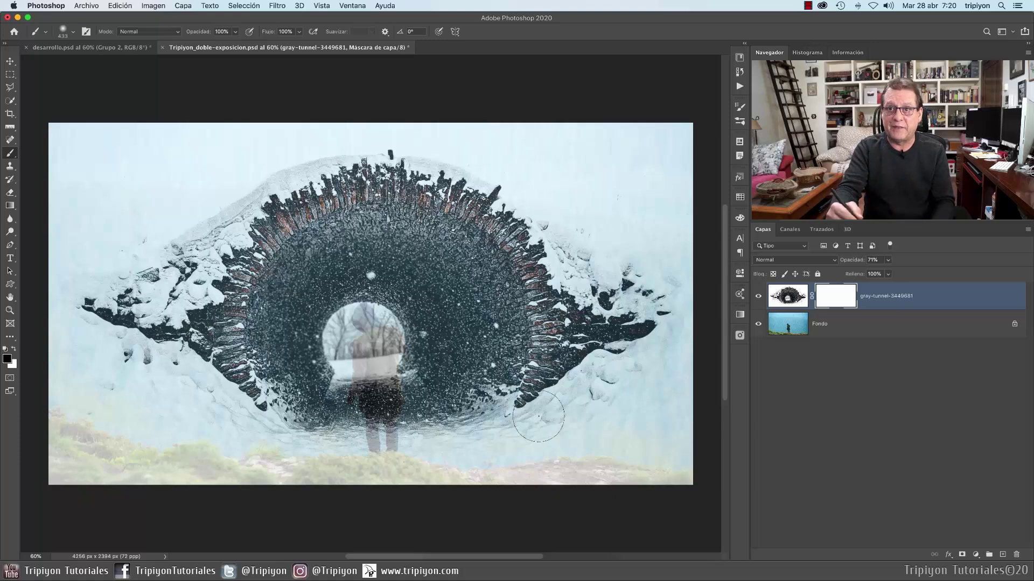
key(b)
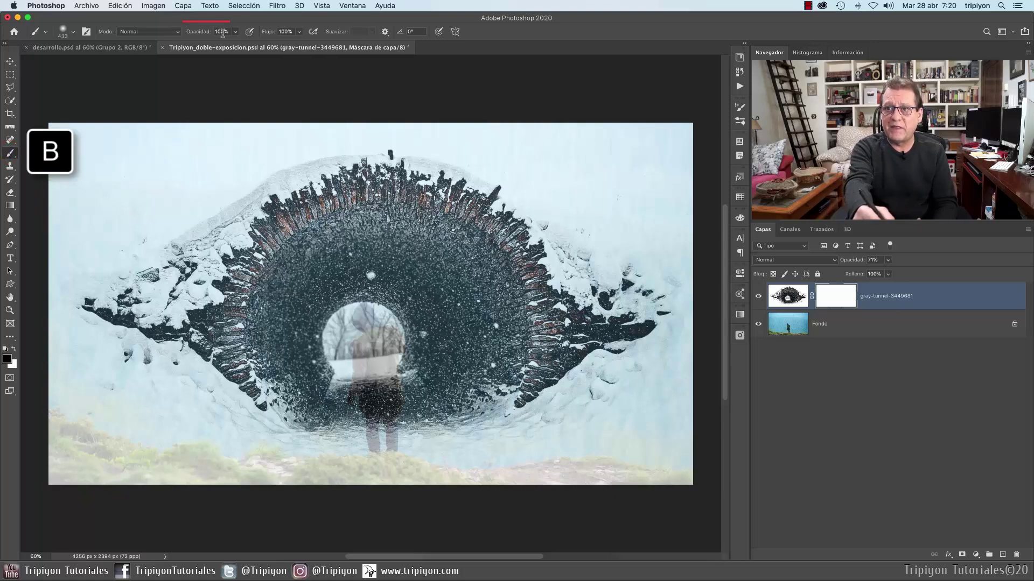
key(3)
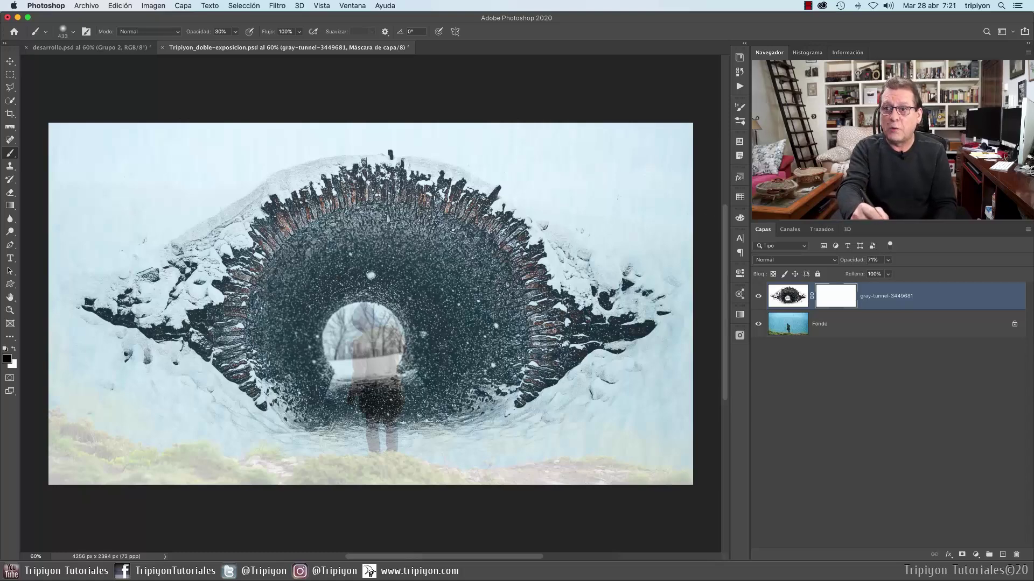
Check the soft brush (433 px, 1% hardness) and shrink it to 172 px.
right_click(329, 273)
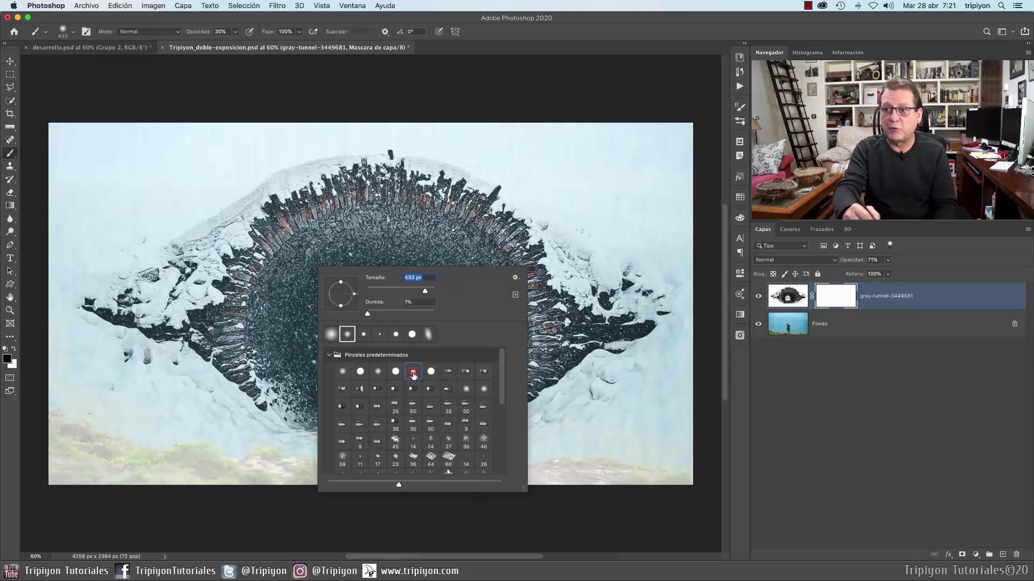
key(Return)
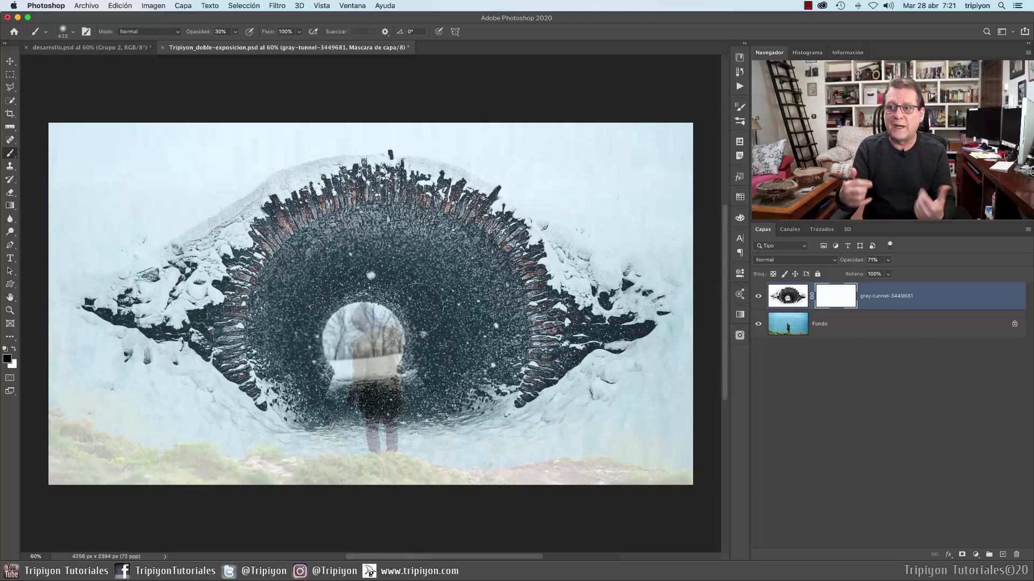
mouse_move(522, 330)
mouse_down()
mouse_move(369, 346)
mouse_move(370, 331)
mouse_move(397, 341)
mouse_move(362, 344)
mouse_move(406, 357)
mouse_move(376, 397)
mouse_move(138, 450)
mouse_move(57, 415)
mouse_move(159, 461)
mouse_move(231, 450)
mouse_move(537, 473)
mouse_up()
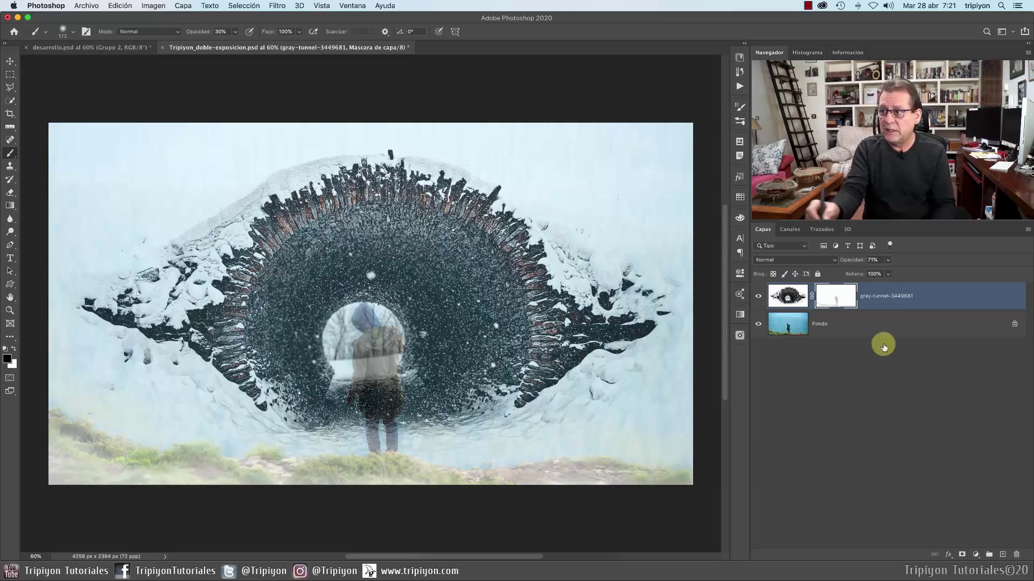
Set the tunnel layer to 100% opacity and paint the mask to reveal the child.
drag(856, 260, 969, 260)
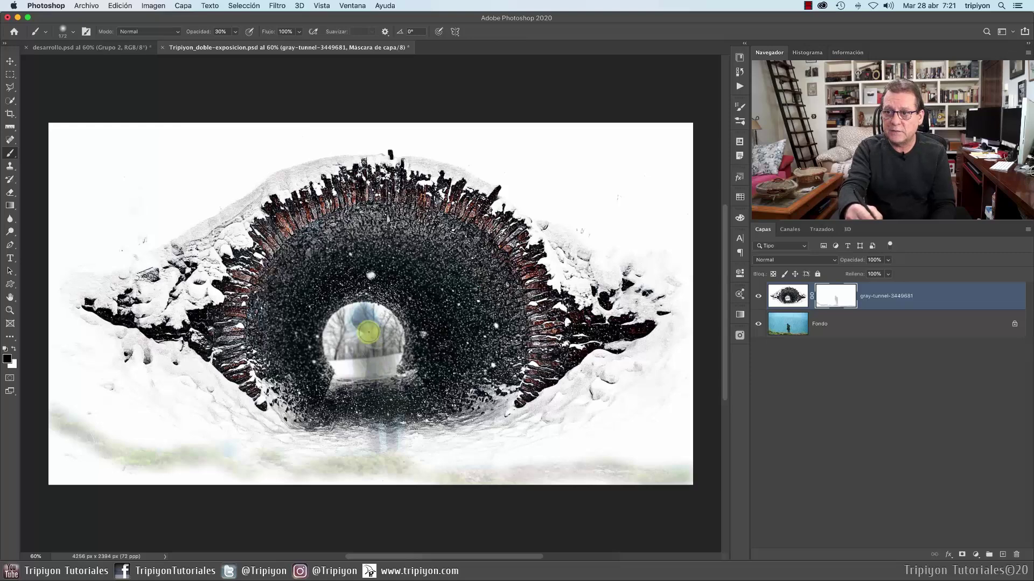
mouse_move(368, 333)
mouse_down()
mouse_move(354, 339)
mouse_move(377, 337)
mouse_move(375, 316)
mouse_up()
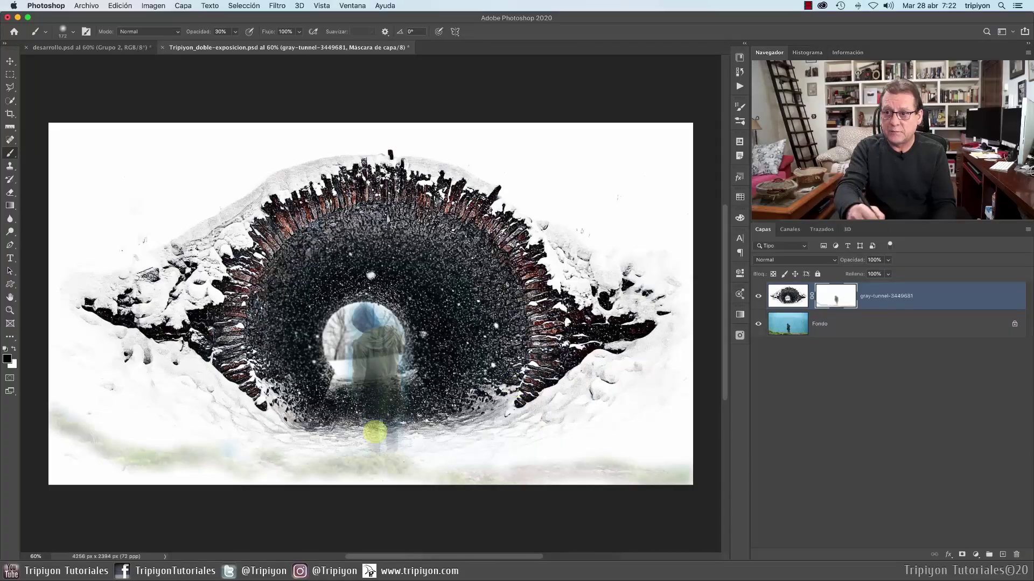
mouse_move(380, 447)
mouse_down()
mouse_move(359, 311)
mouse_move(341, 422)
mouse_up()
With a 100% opacity, 276 px brush, reveal the green grass at bottom-left.
key(0)
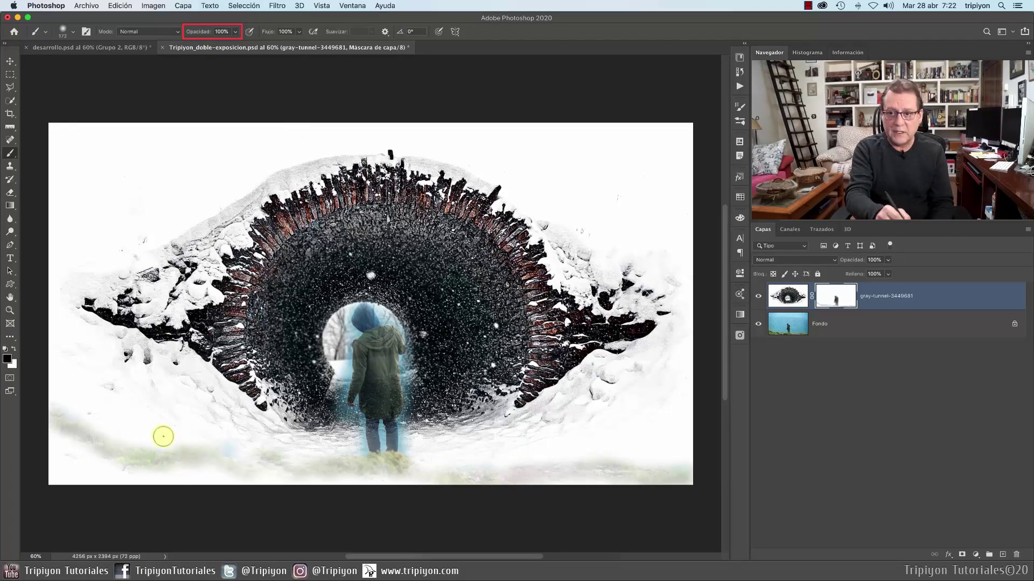
drag(163, 436, 184, 436)
mouse_move(81, 463)
mouse_down()
mouse_move(69, 473)
mouse_move(200, 459)
mouse_move(614, 469)
mouse_move(73, 470)
mouse_move(345, 457)
mouse_move(153, 454)
mouse_move(178, 474)
mouse_up()
Extend the revealed grassy ridge along the bottom edge to the right side.
scroll(110, 449, down, 5)
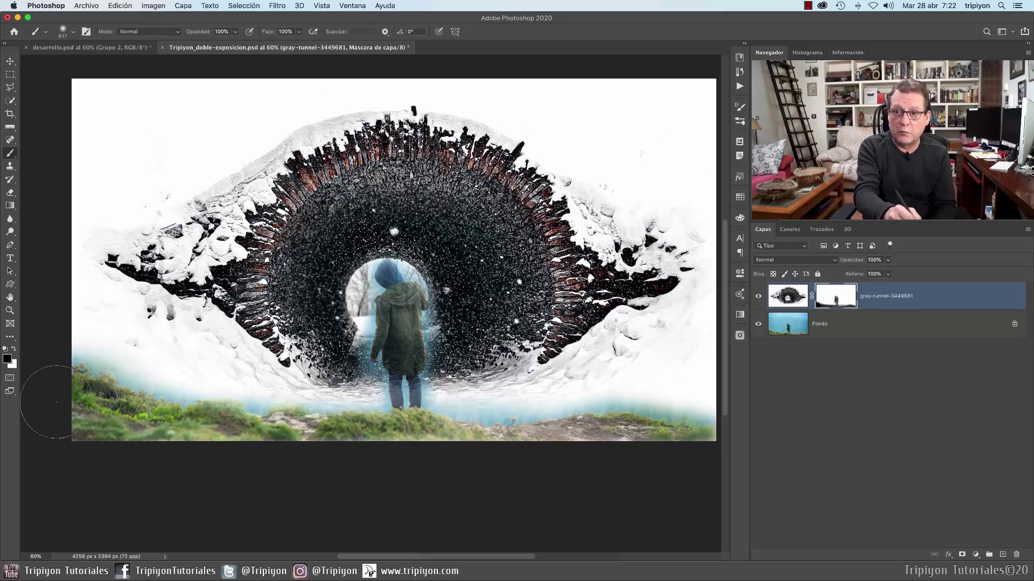
drag(152, 426, 375, 435)
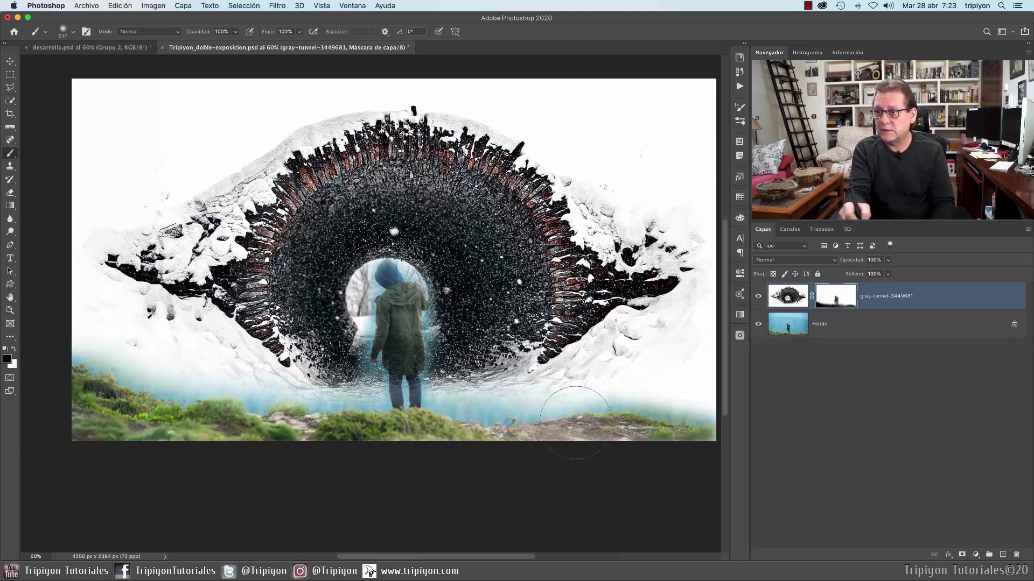
drag(426, 437, 694, 439)
Undo a stray patch on the tunnel interior and set brush opacity to 30%.
scroll(335, 327, up, 3)
scroll(335, 327, right, 2)
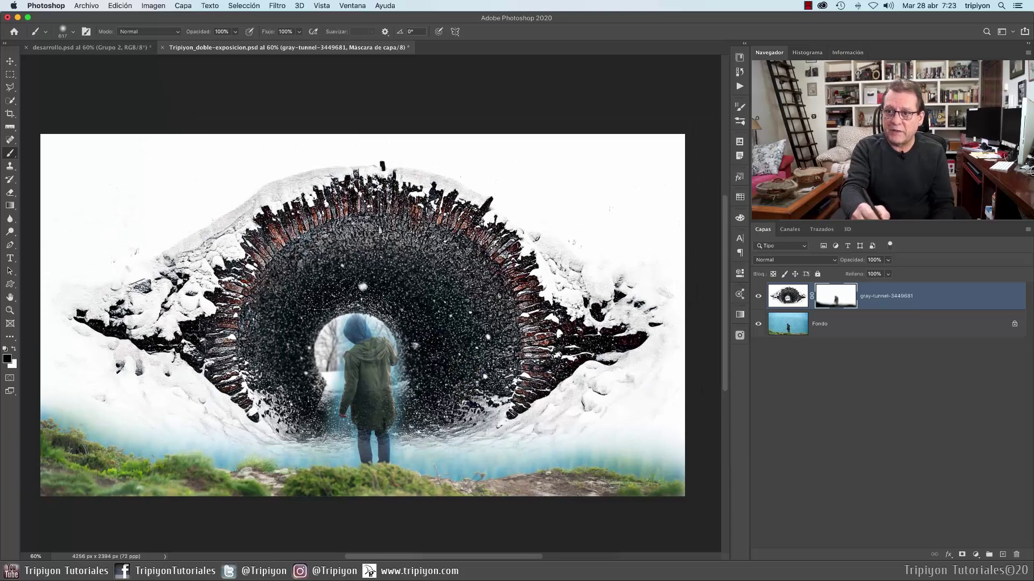
click(305, 288)
key(ctrl+z)
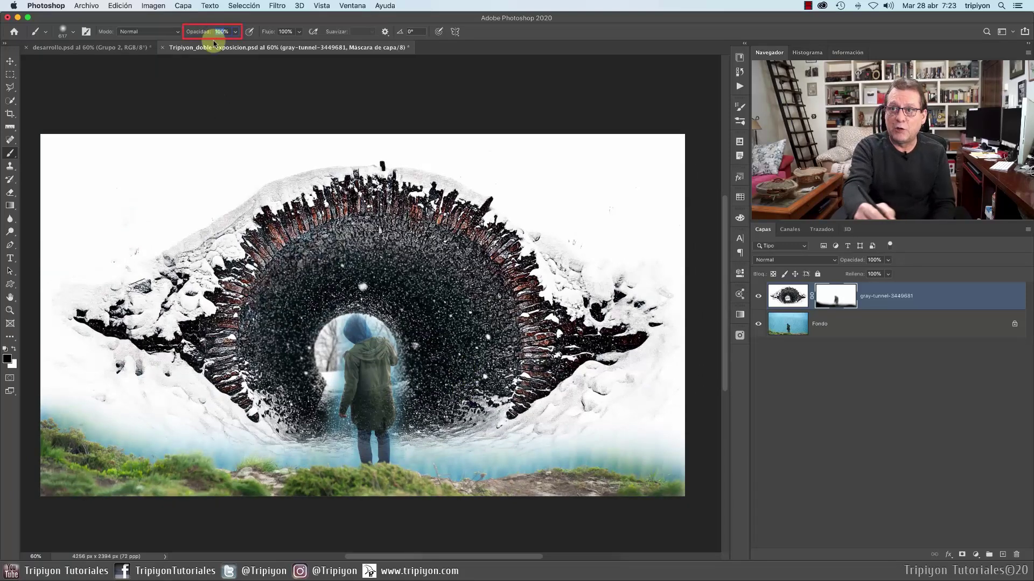
text(30)
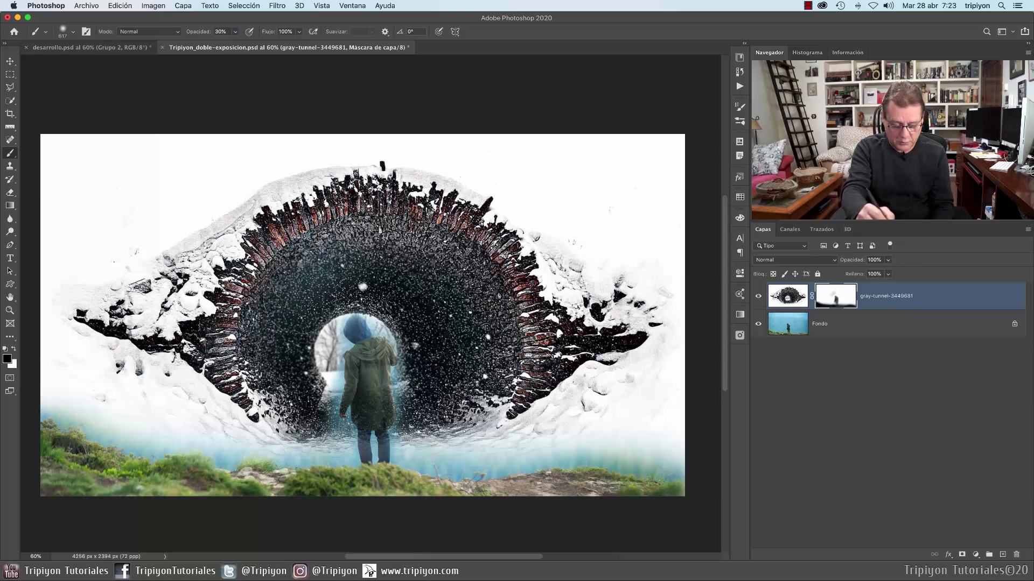
With a ~236 px brush, reveal the bluish background inside the tunnel around the child.
drag(318, 285, 254, 294)
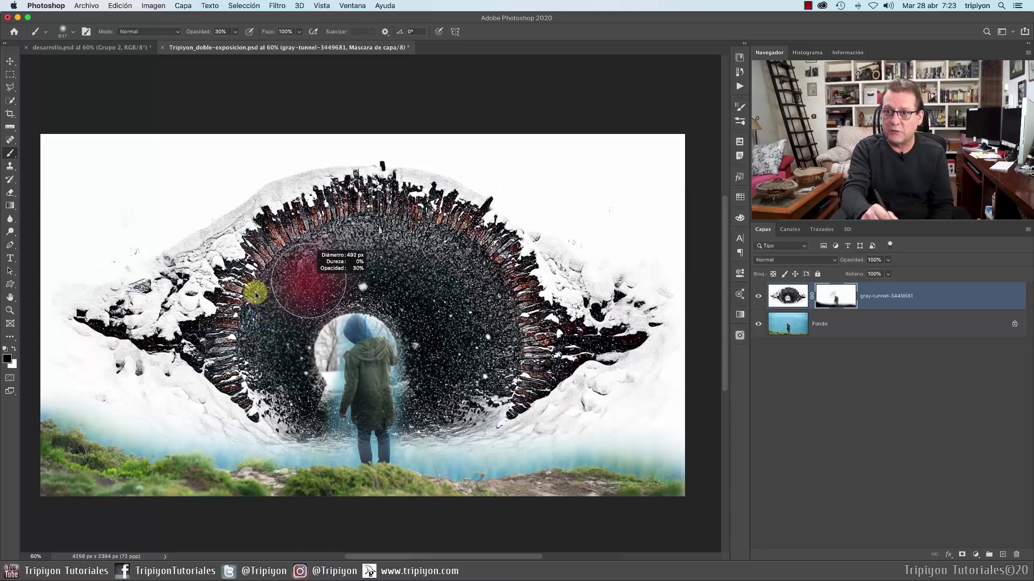
mouse_move(353, 301)
mouse_down()
mouse_move(357, 416)
mouse_move(376, 272)
mouse_move(450, 406)
mouse_move(452, 392)
mouse_move(383, 422)
mouse_move(445, 265)
mouse_up()
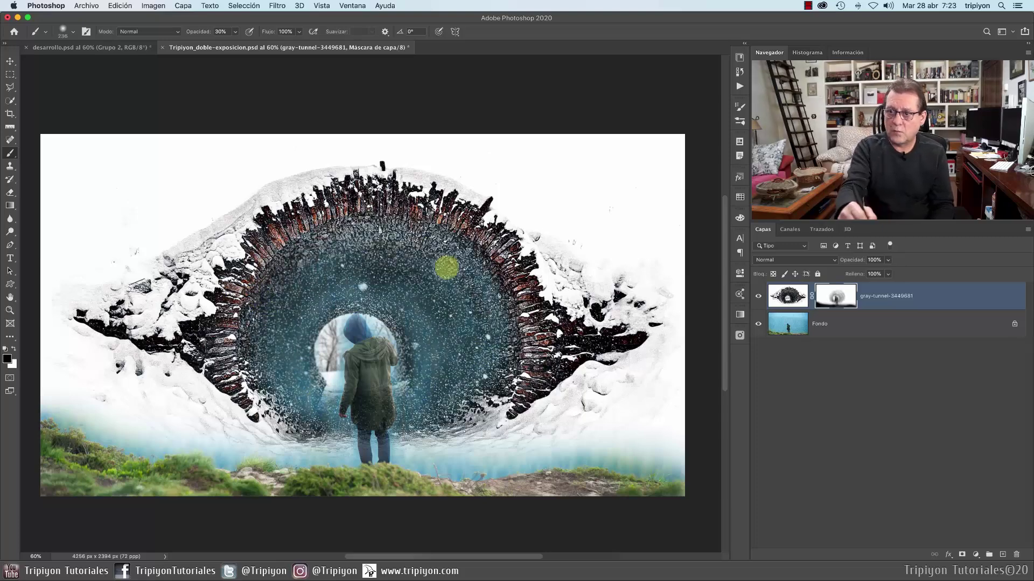
drag(286, 333, 302, 338)
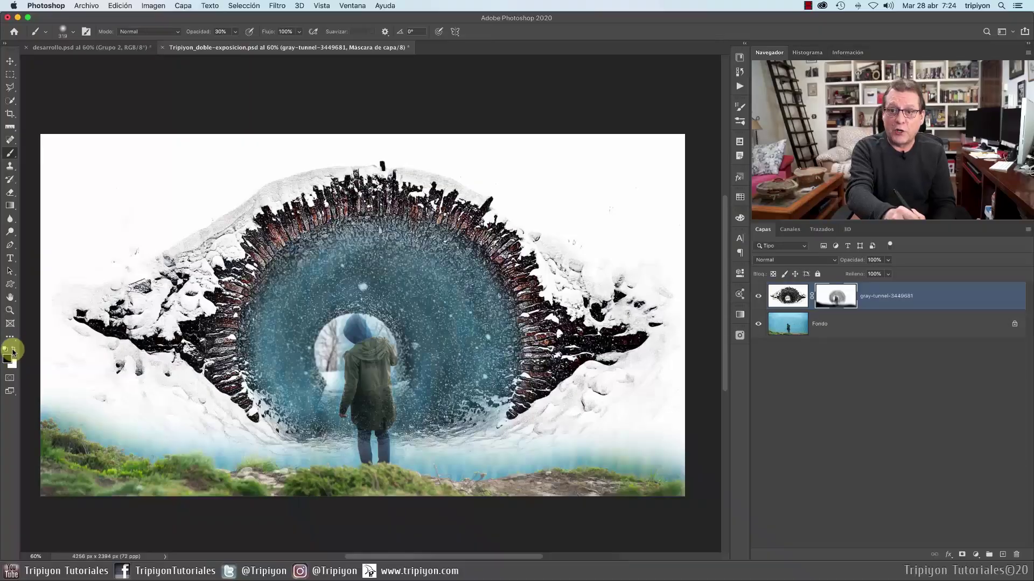
Refine the mask with soft white and black strokes, resizing the brush to 597, 186 and 267 px.
click(14, 350)
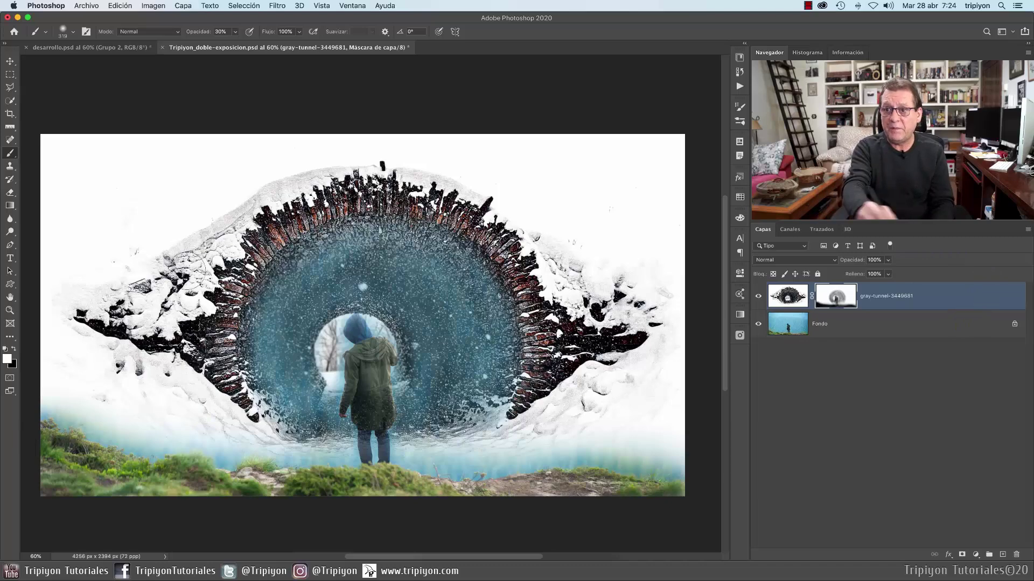
drag(333, 277, 350, 272)
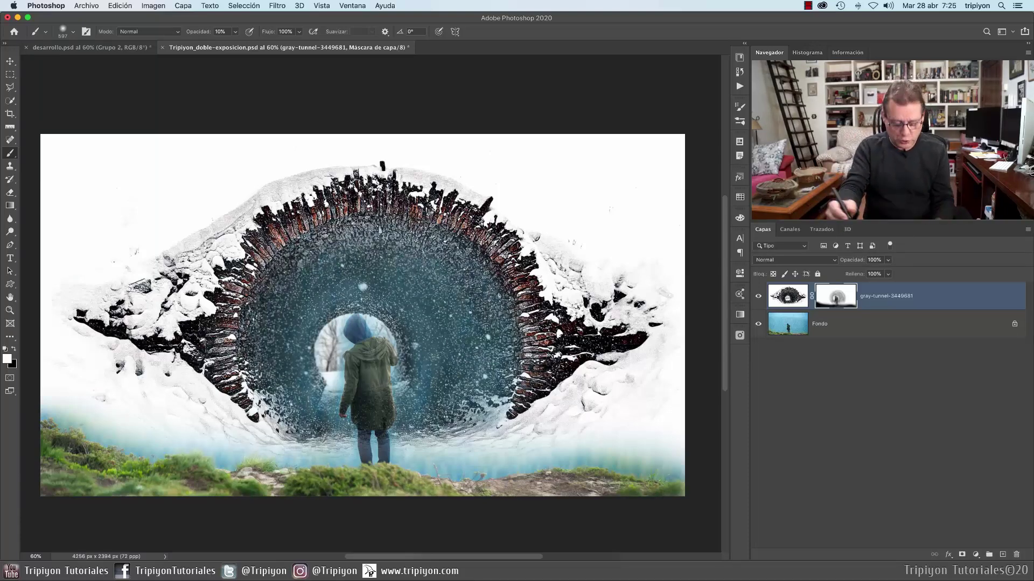
drag(434, 330, 409, 330)
key(x)
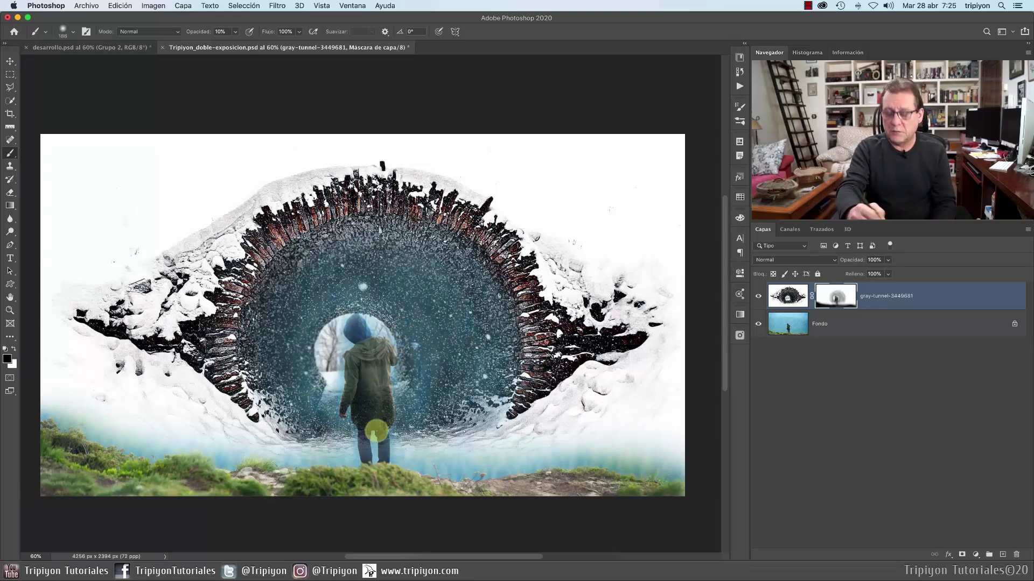
key(x)
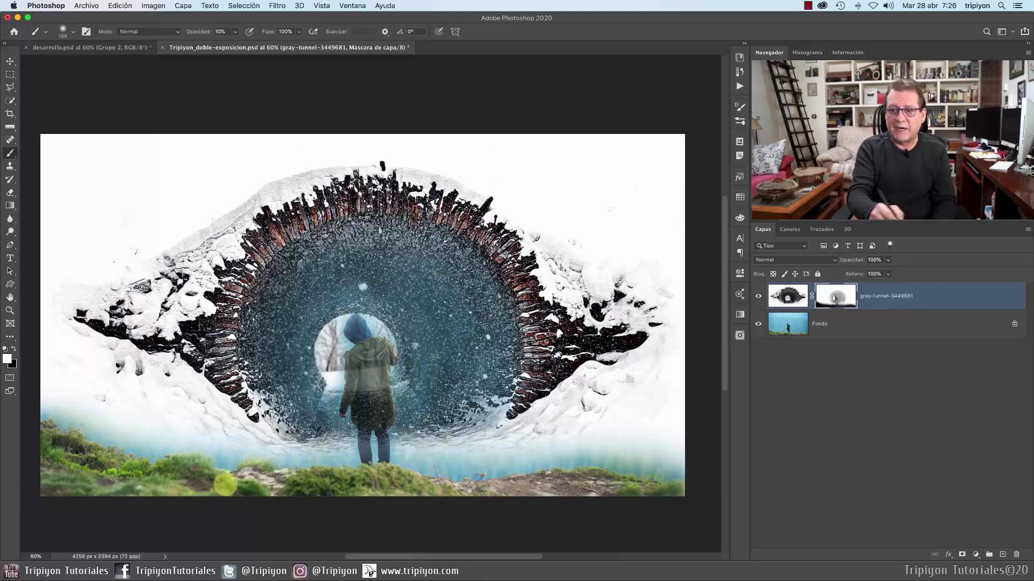
drag(140, 385, 179, 402)
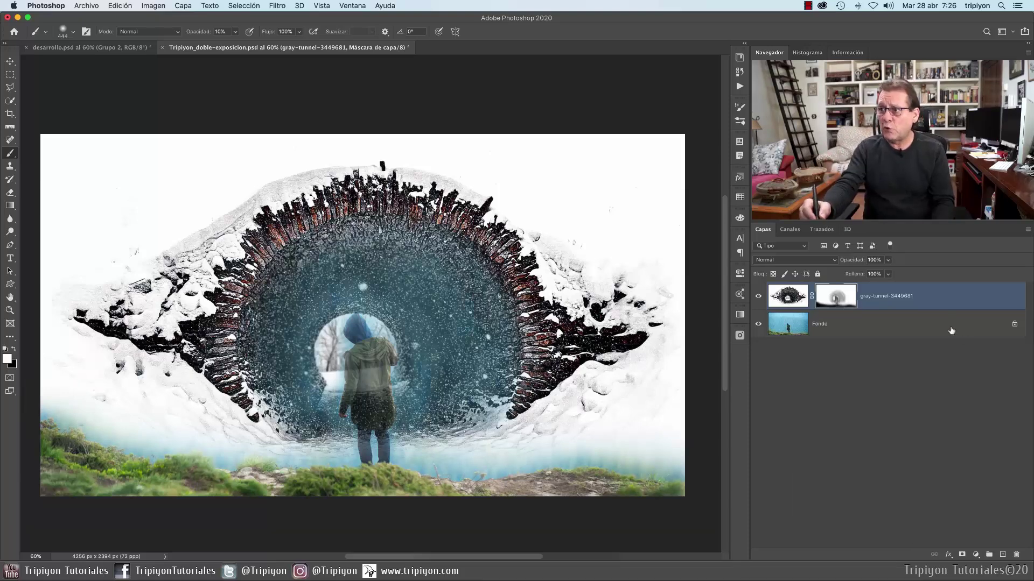
Add a Curves adjustment layer with darkened shadows and lifted highlights.
key(super+2)
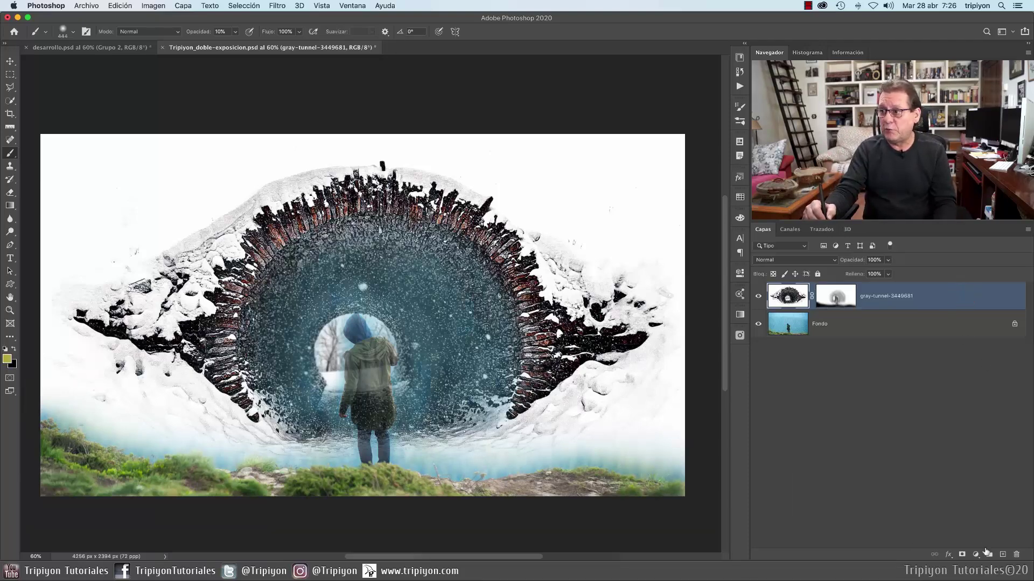
click(976, 554)
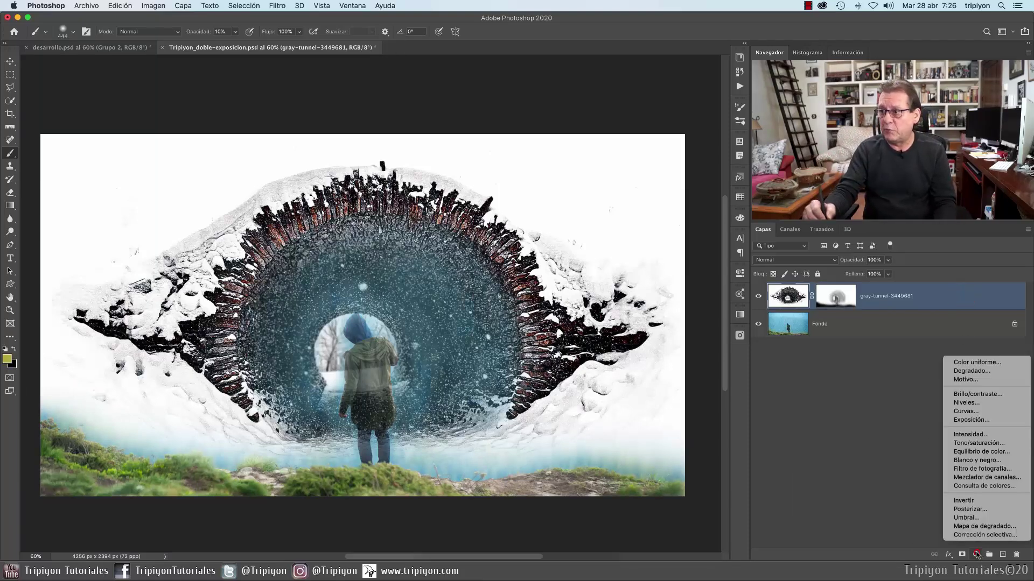
click(980, 413)
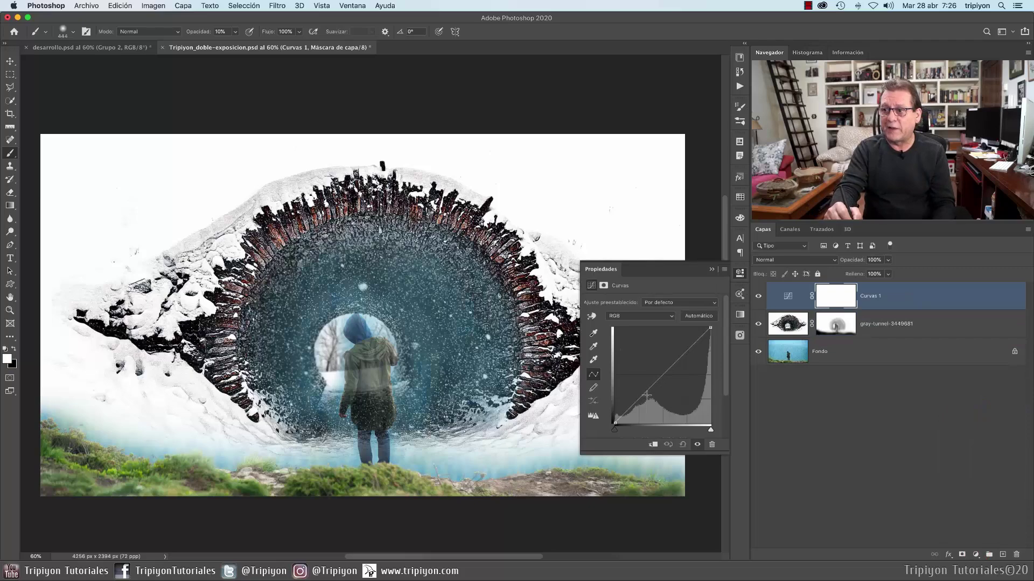
drag(642, 395, 645, 399)
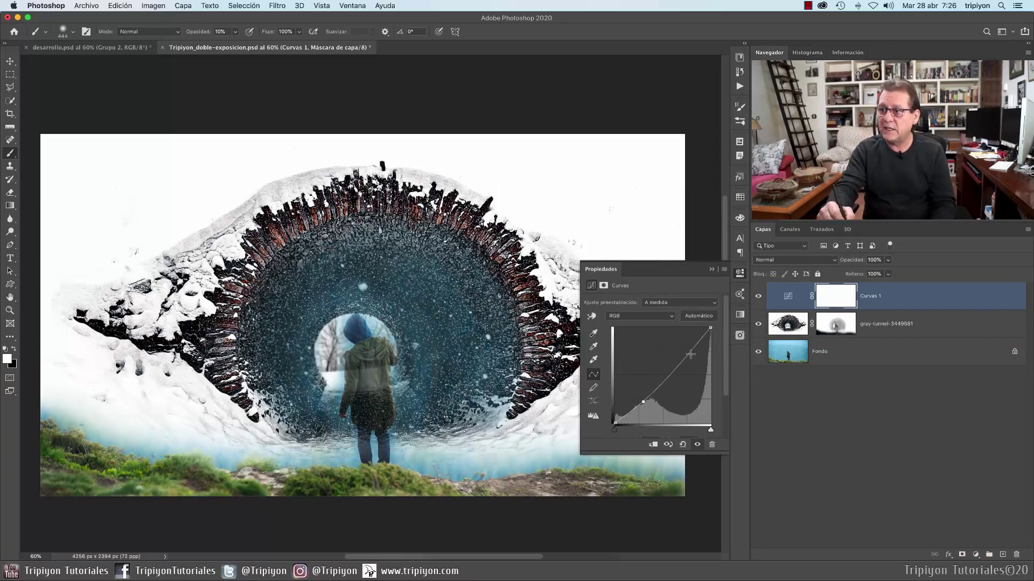
drag(690, 355, 687, 346)
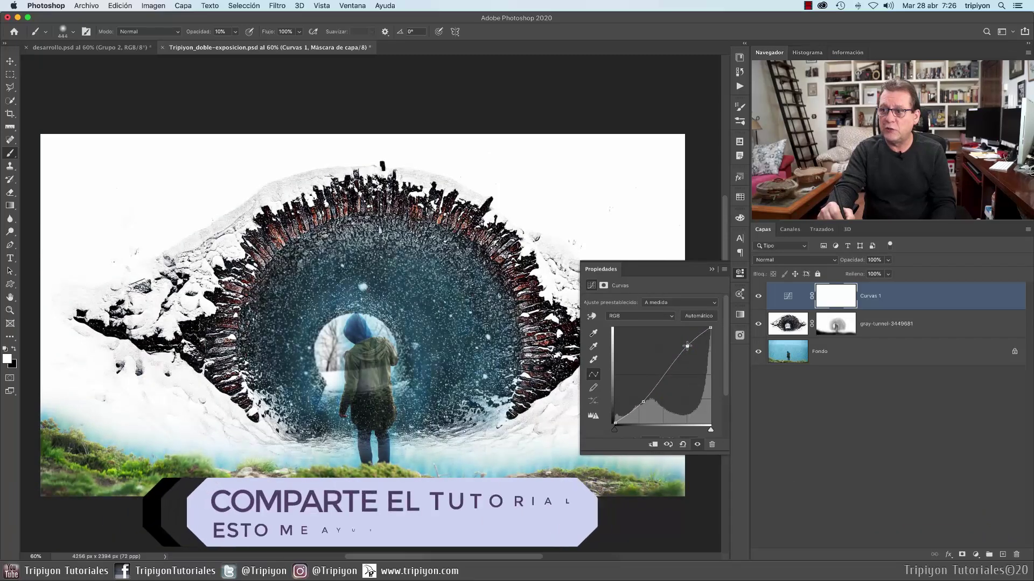
Toggle the Curvas 1 layer off and on twice to compare before and after.
click(698, 444)
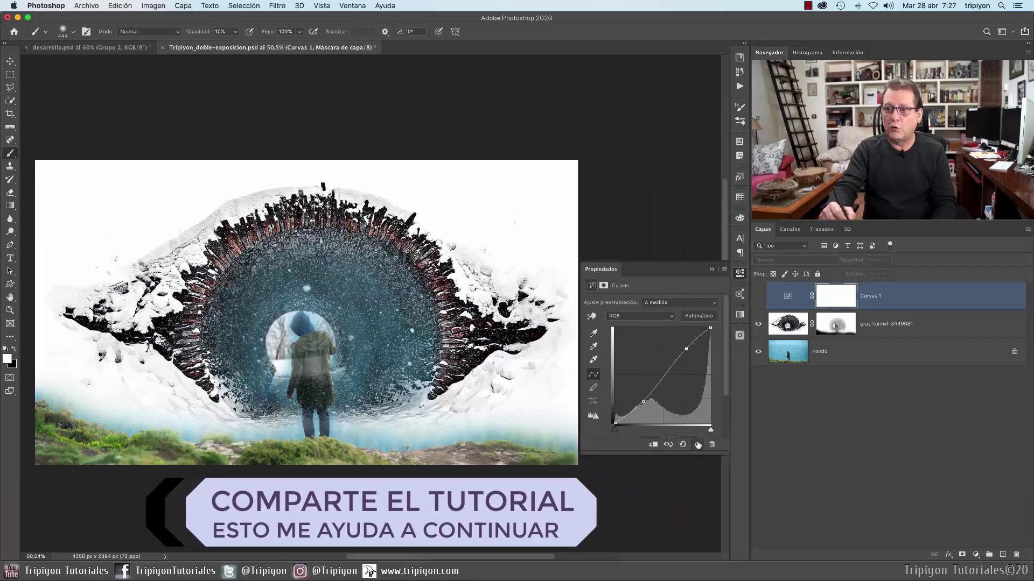
click(697, 445)
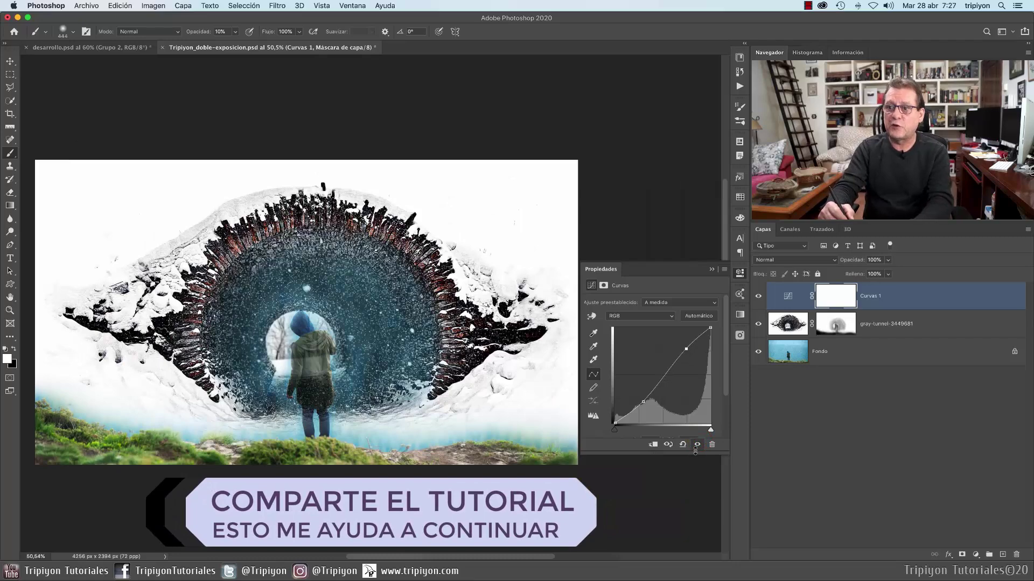
click(697, 445)
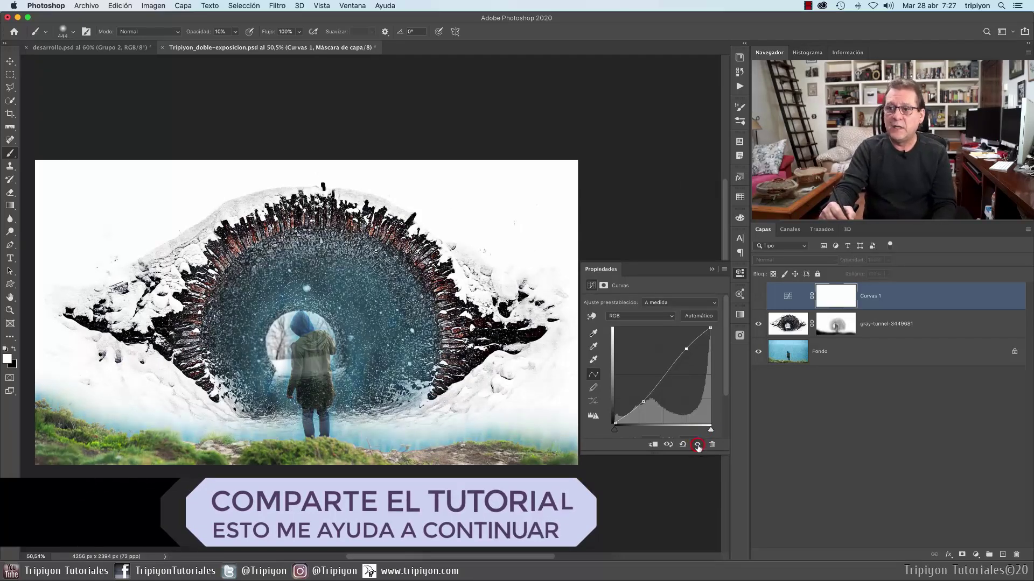
click(698, 444)
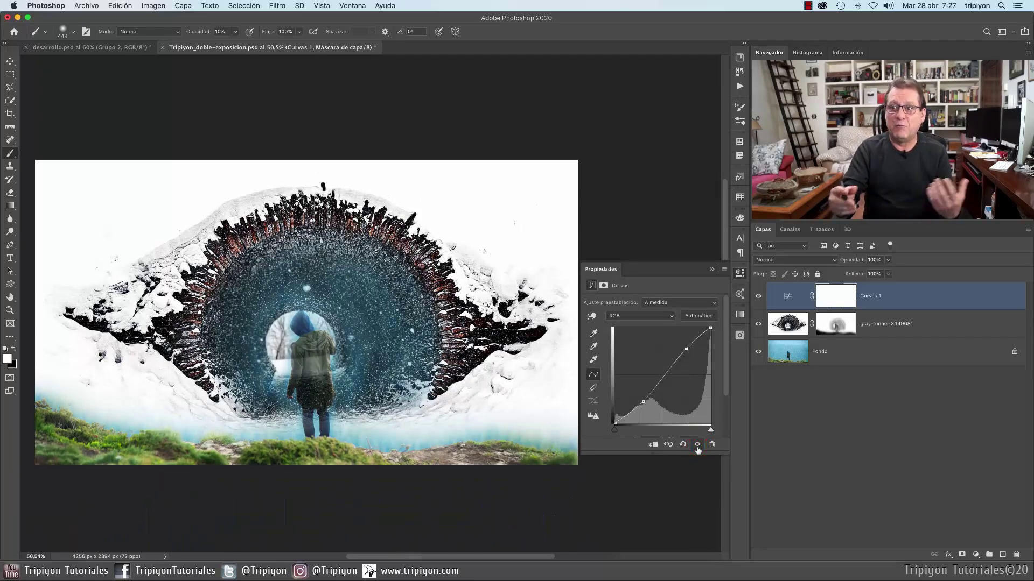